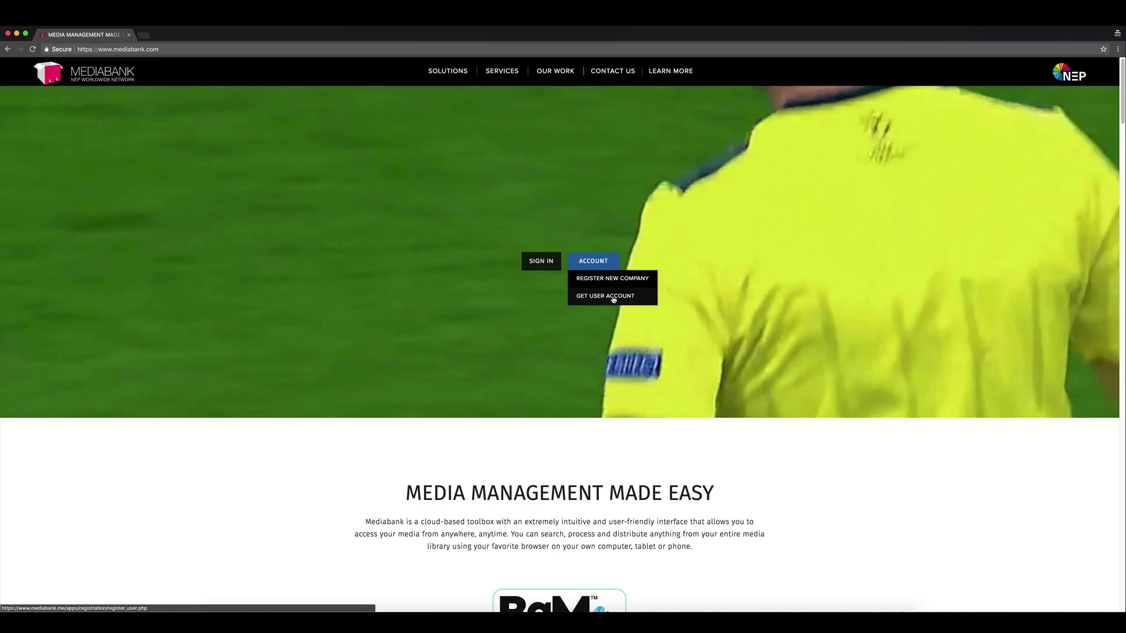
{"action": "left_click", "coordinate": [613, 298]}
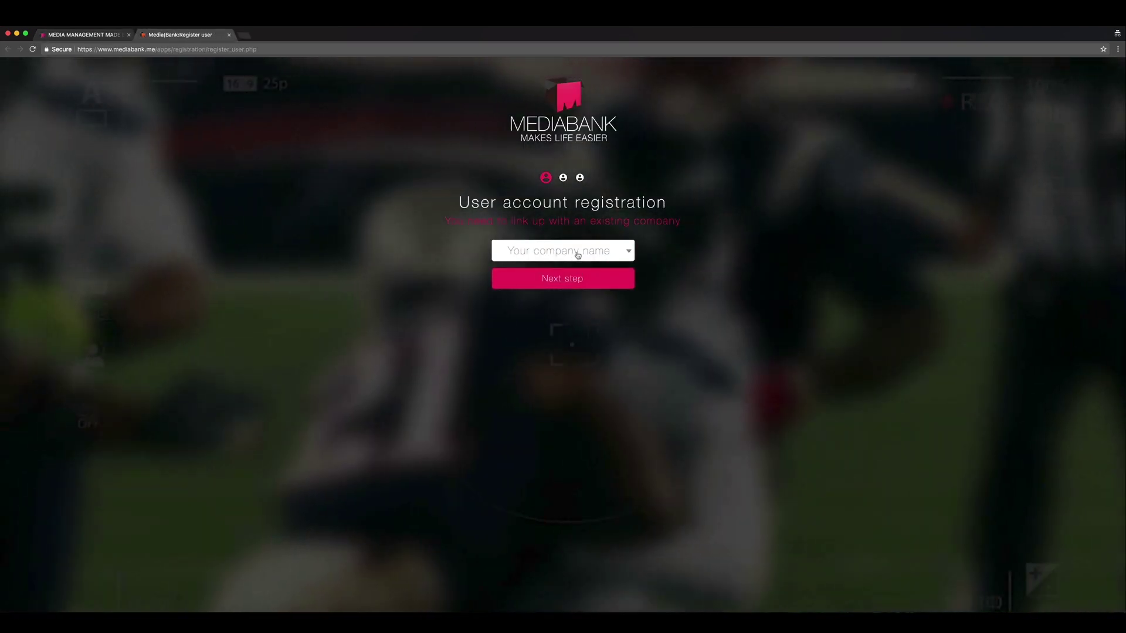
{"action": "left_click", "coordinate": [578, 255]}
{"action": "type", "text": "n"}
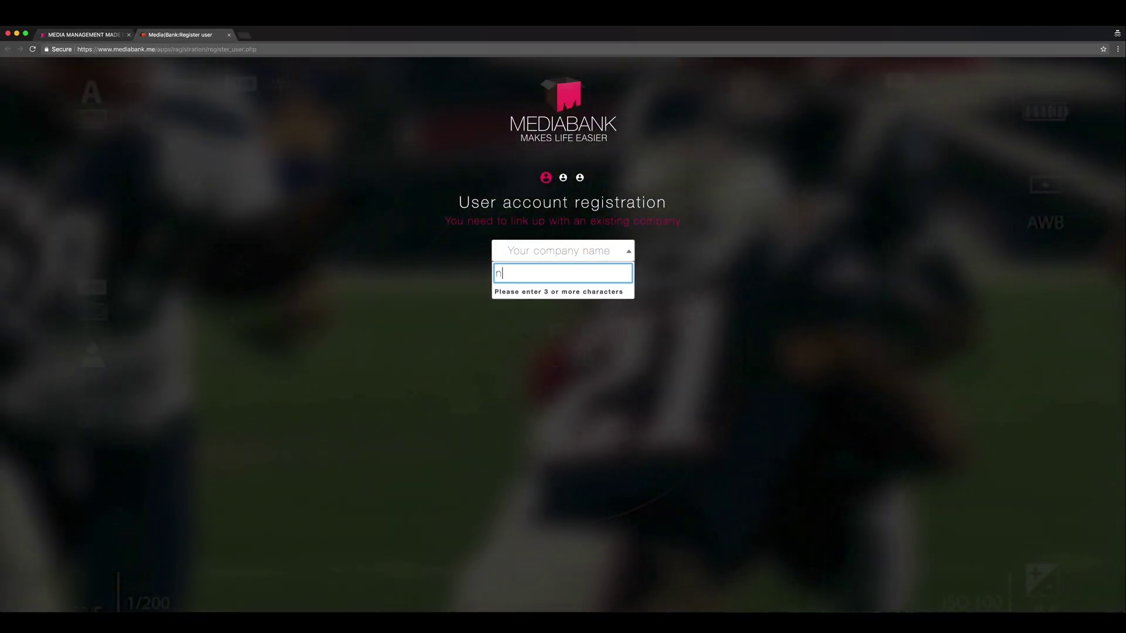
{"action": "type", "text": "ep med"}
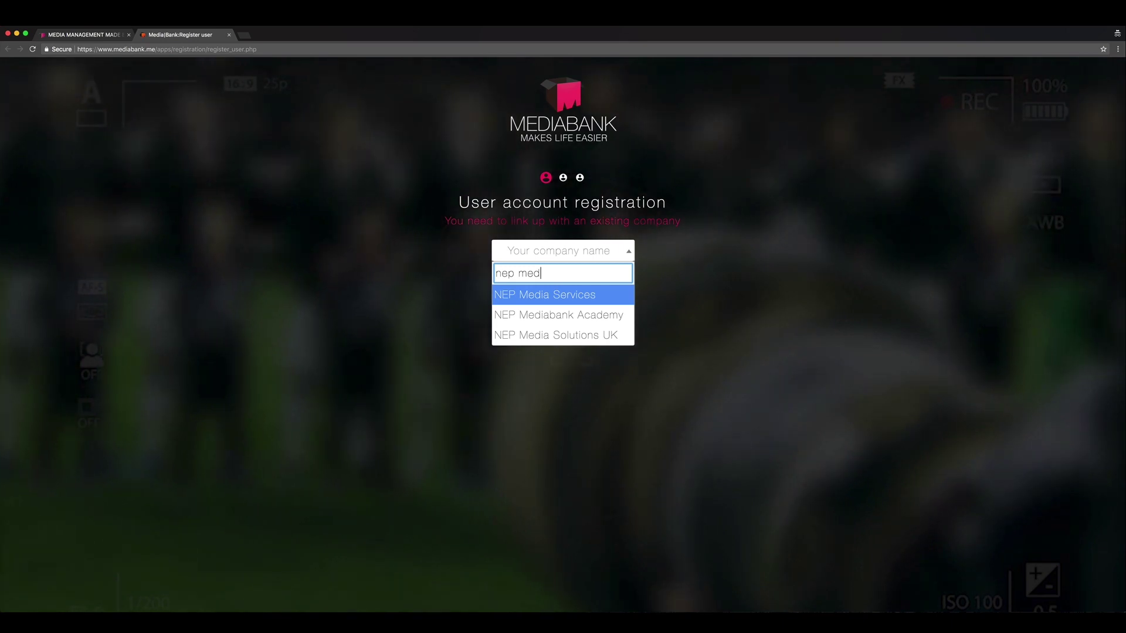
{"action": "key", "text": "Return"}
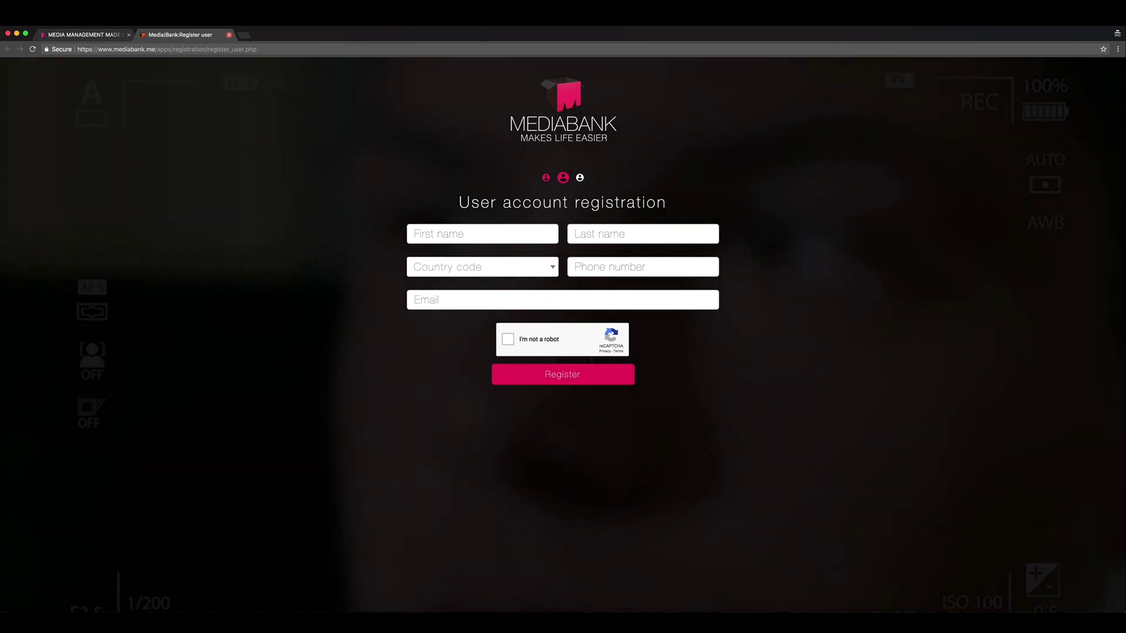
{"action": "left_click", "coordinate": [229, 35]}
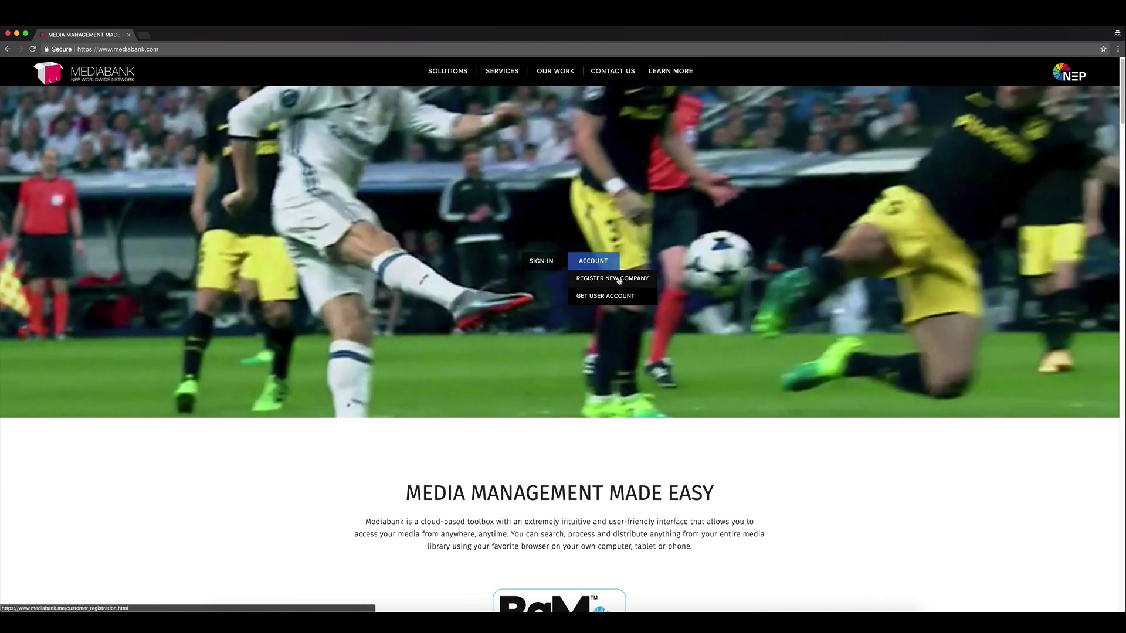
Step: Glance at the Register New Company form and close it, then sign in with the saved username and account password
{"action": "left_click", "coordinate": [618, 279]}
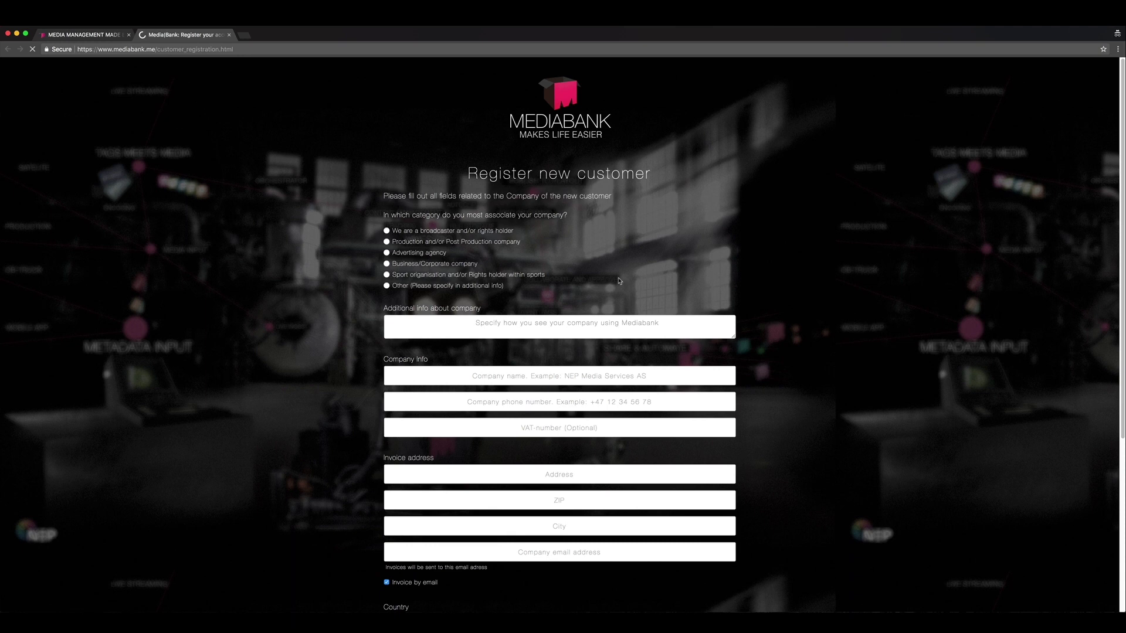
{"action": "key", "text": "super+w"}
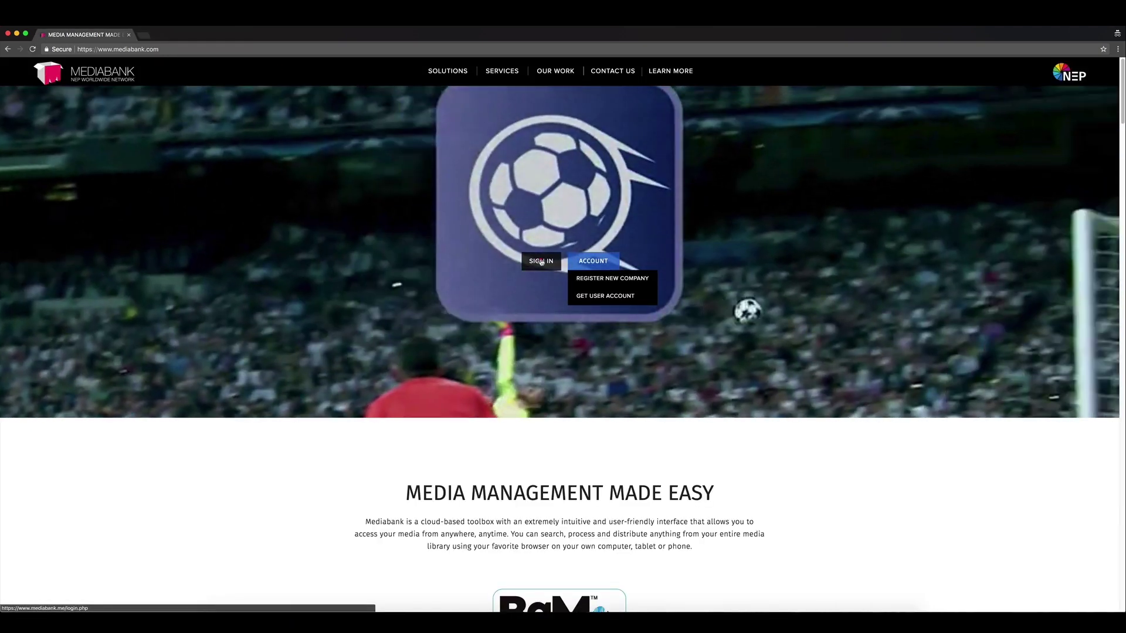
{"action": "left_click", "coordinate": [541, 262]}
{"action": "left_click", "coordinate": [562, 187]}
{"action": "left_click", "coordinate": [562, 213]}
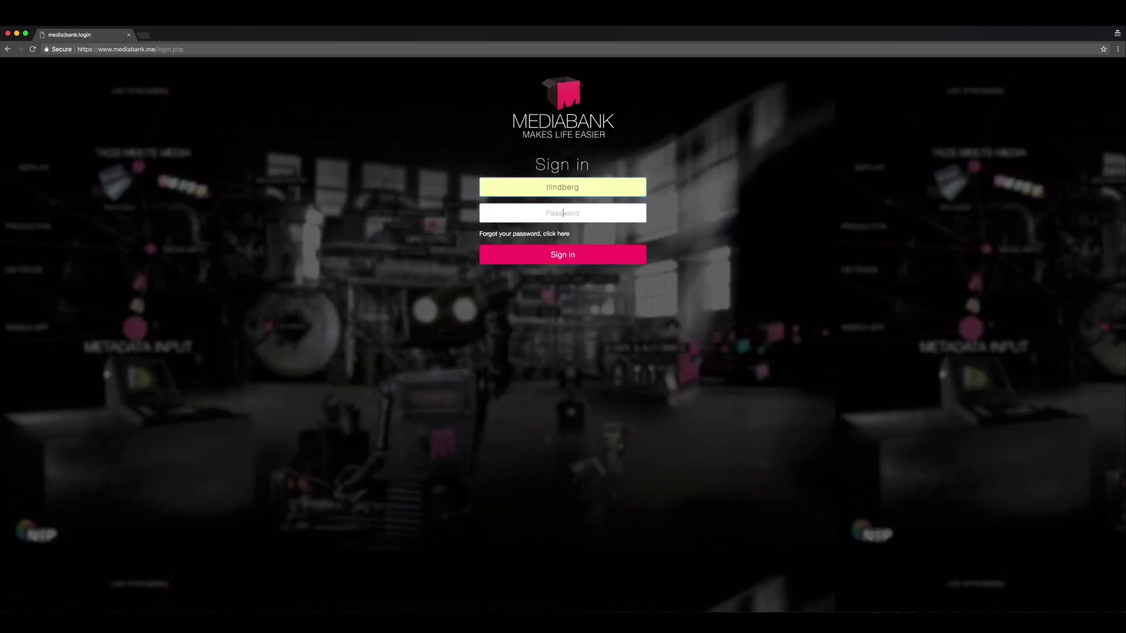
{"action": "type", "text": "•••••••••••••••••"}
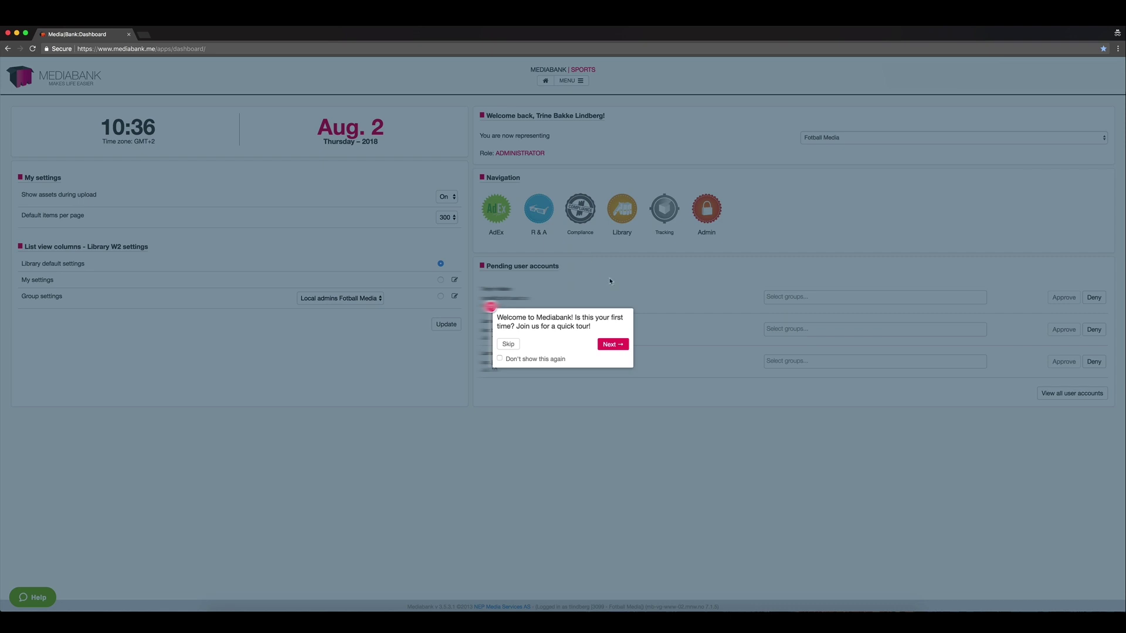
Step: Step the welcome tour through applications, AdEx, Review and Approval, Library and settings to the MENU step
{"action": "left_click", "coordinate": [619, 350]}
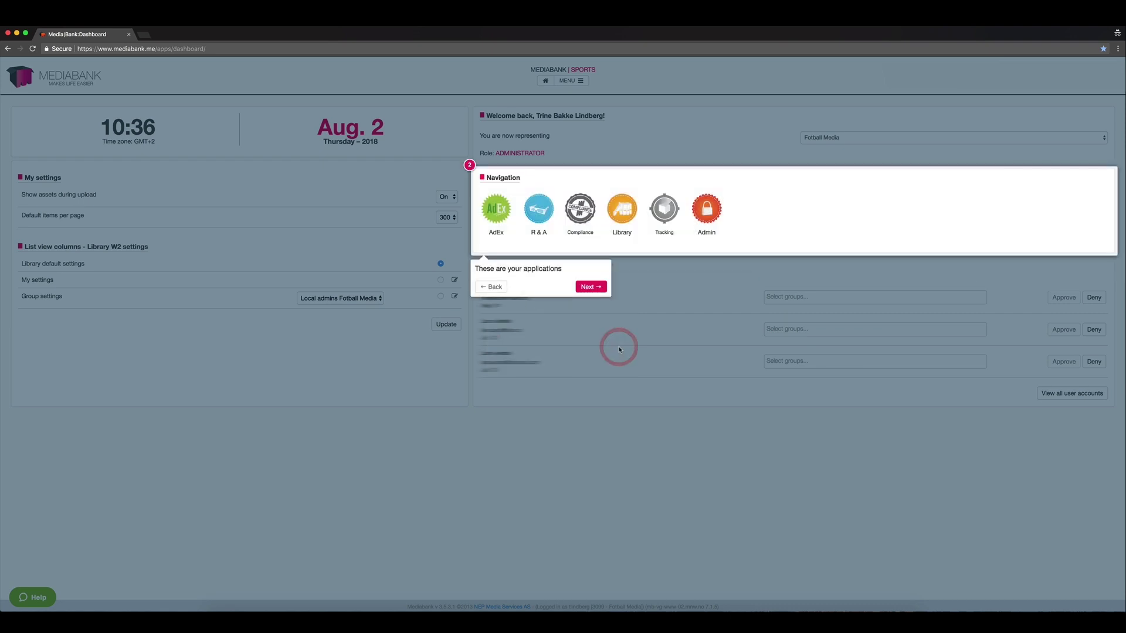
{"action": "left_click", "coordinate": [598, 289]}
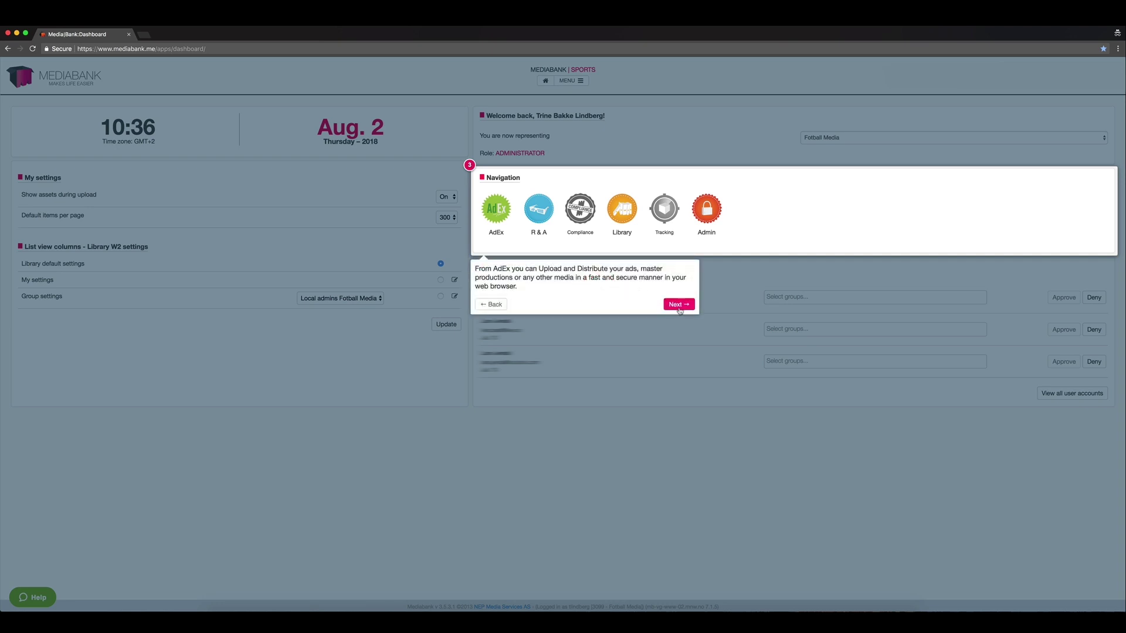
{"action": "left_click", "coordinate": [679, 306]}
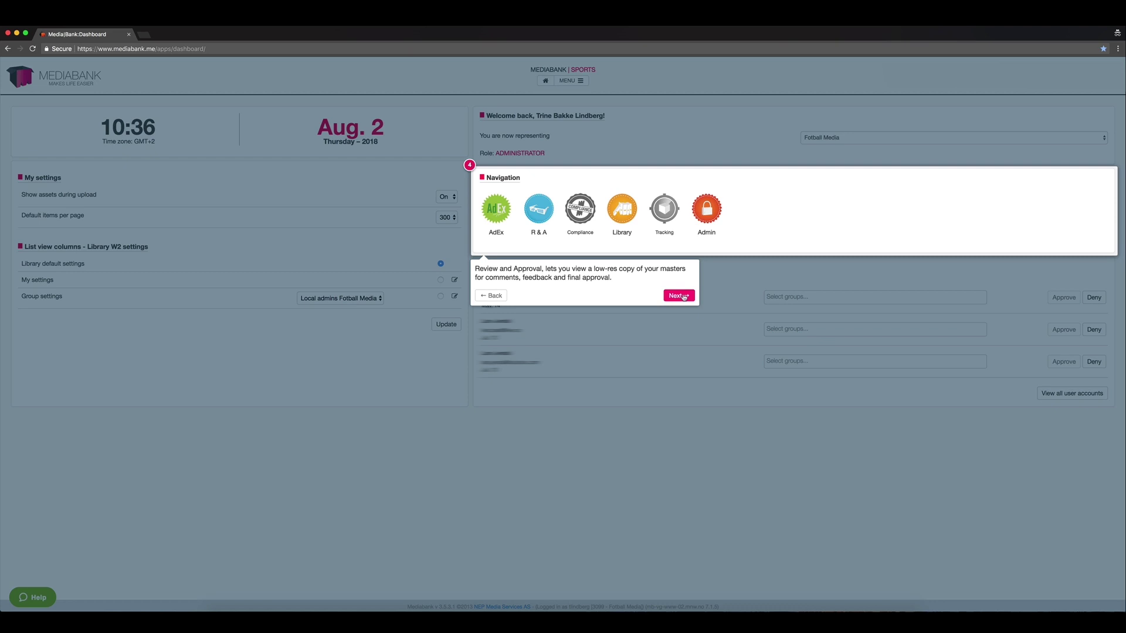
{"action": "left_click", "coordinate": [679, 295]}
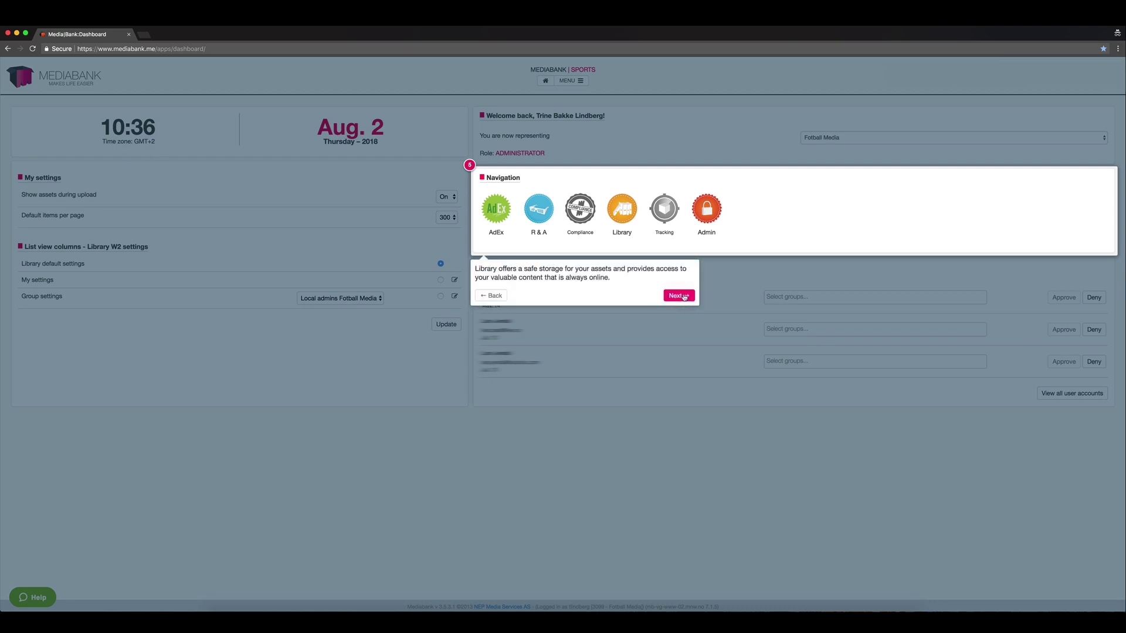
{"action": "left_click", "coordinate": [679, 296]}
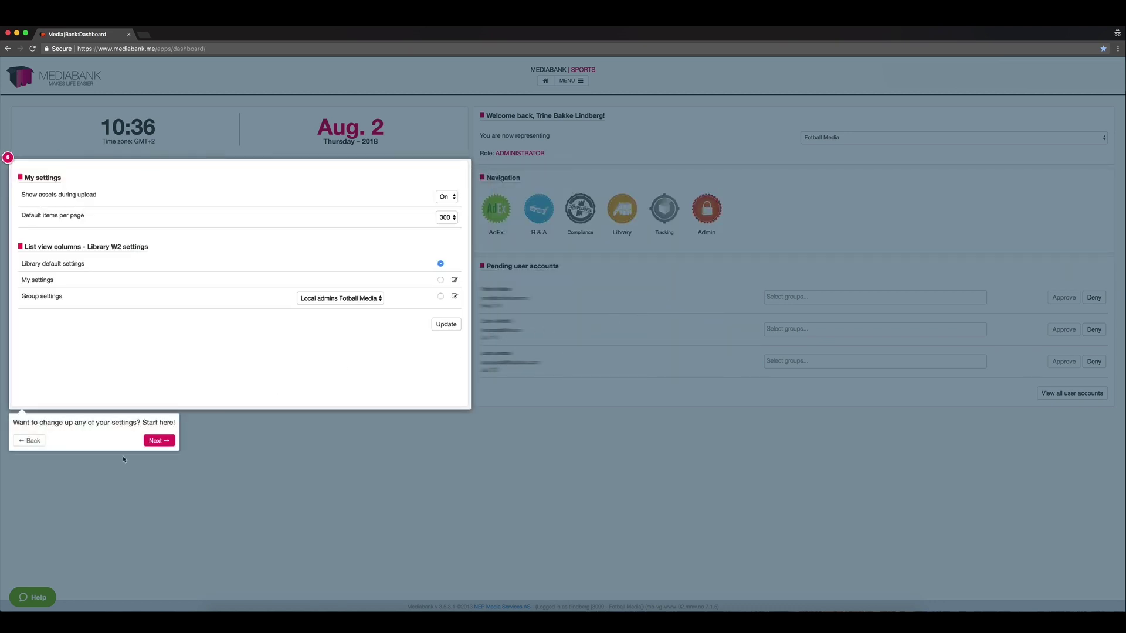
{"action": "left_click", "coordinate": [154, 445]}
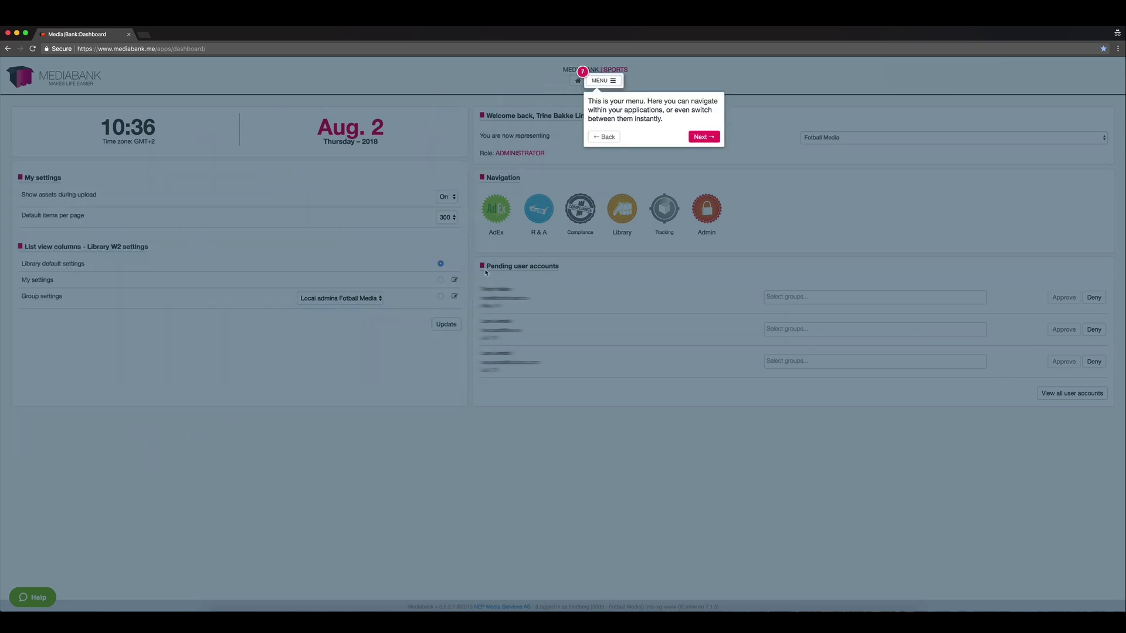
Step: Advance the tour to Help, search help articles for 'library', and start a live support chat
{"action": "left_click", "coordinate": [696, 139]}
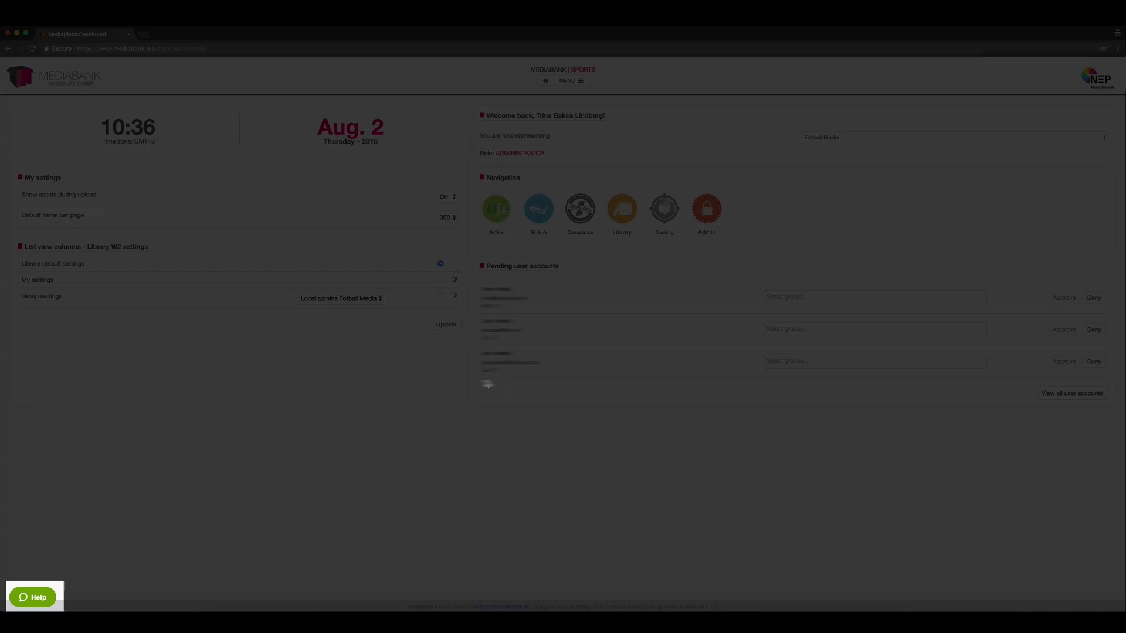
{"action": "left_click", "coordinate": [31, 604]}
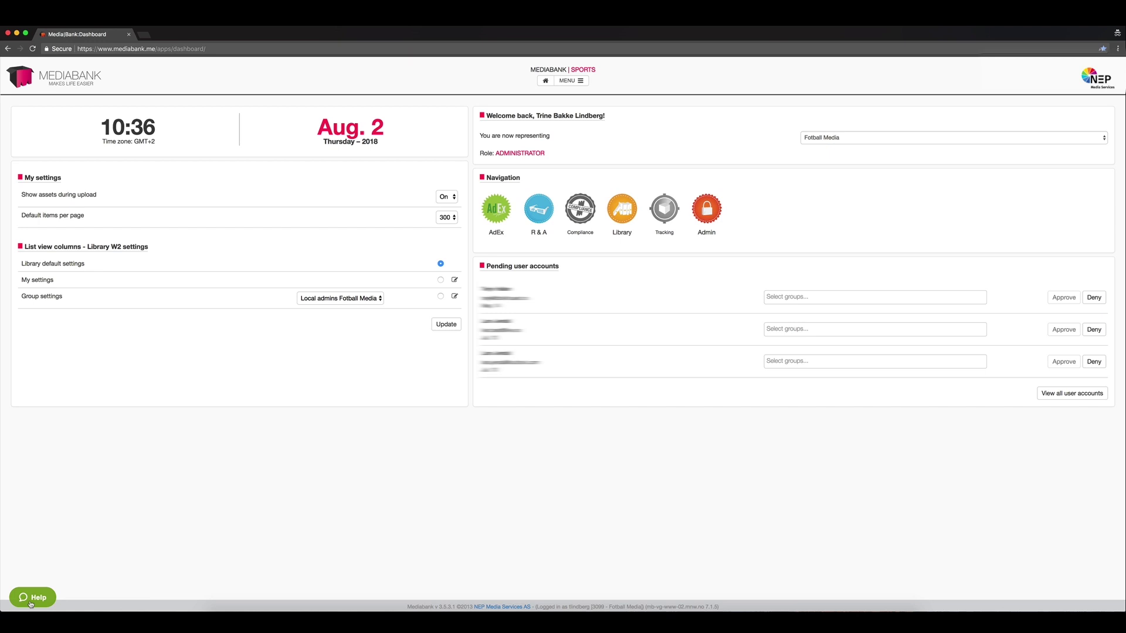
{"action": "type", "text": "library"}
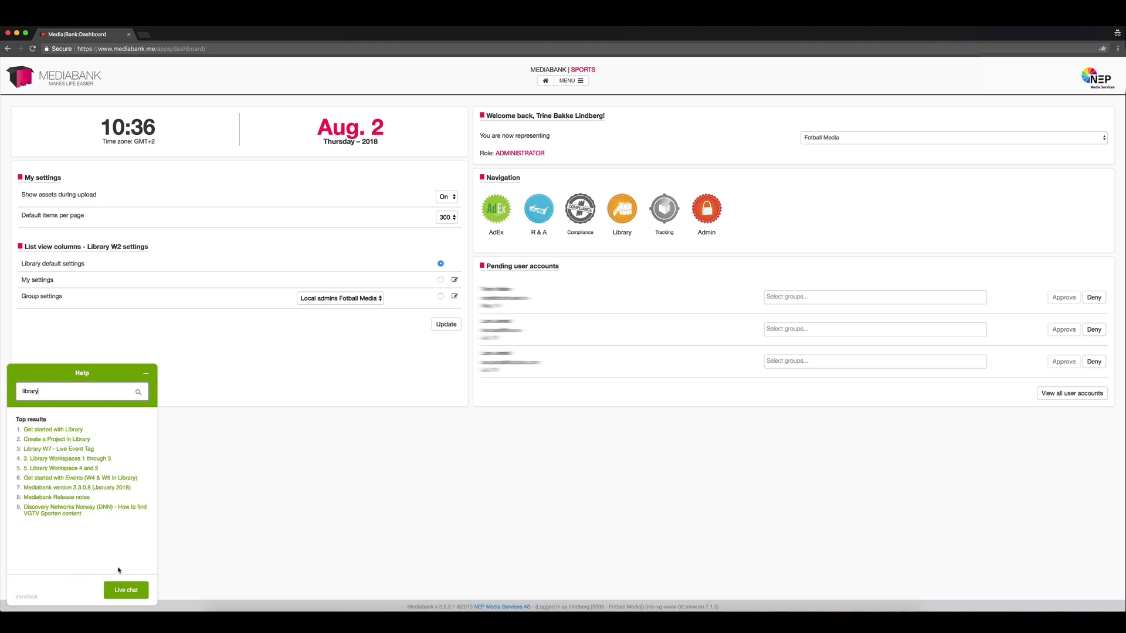
{"action": "left_click", "coordinate": [133, 594]}
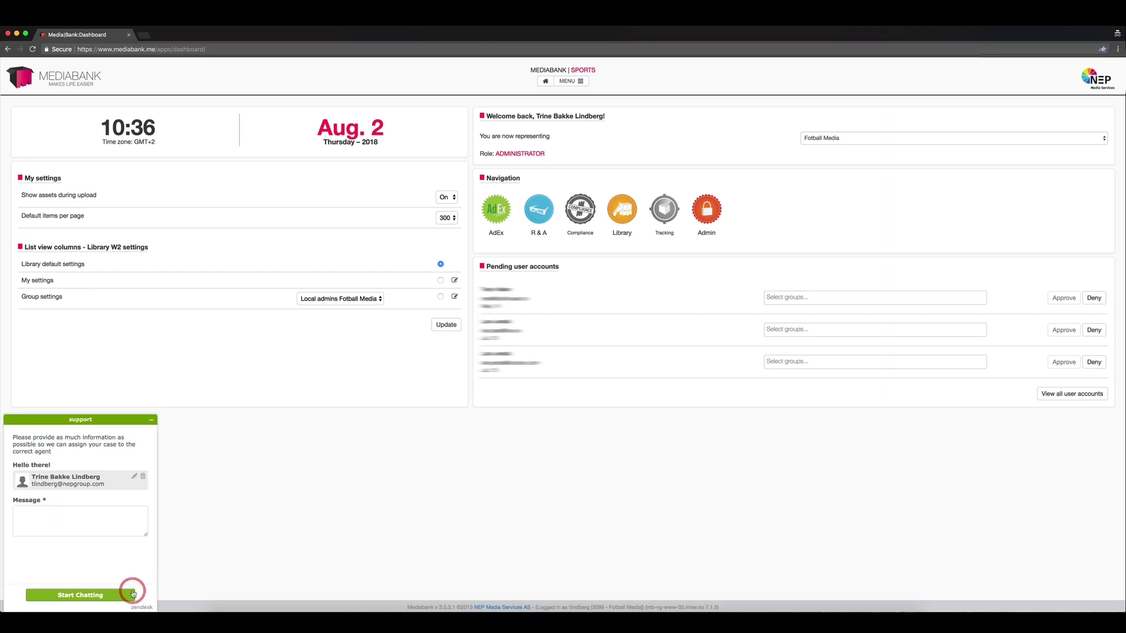
Step: Minimize the Zendesk support chat window to reveal the administrator dashboard
{"action": "left_click", "coordinate": [152, 421]}
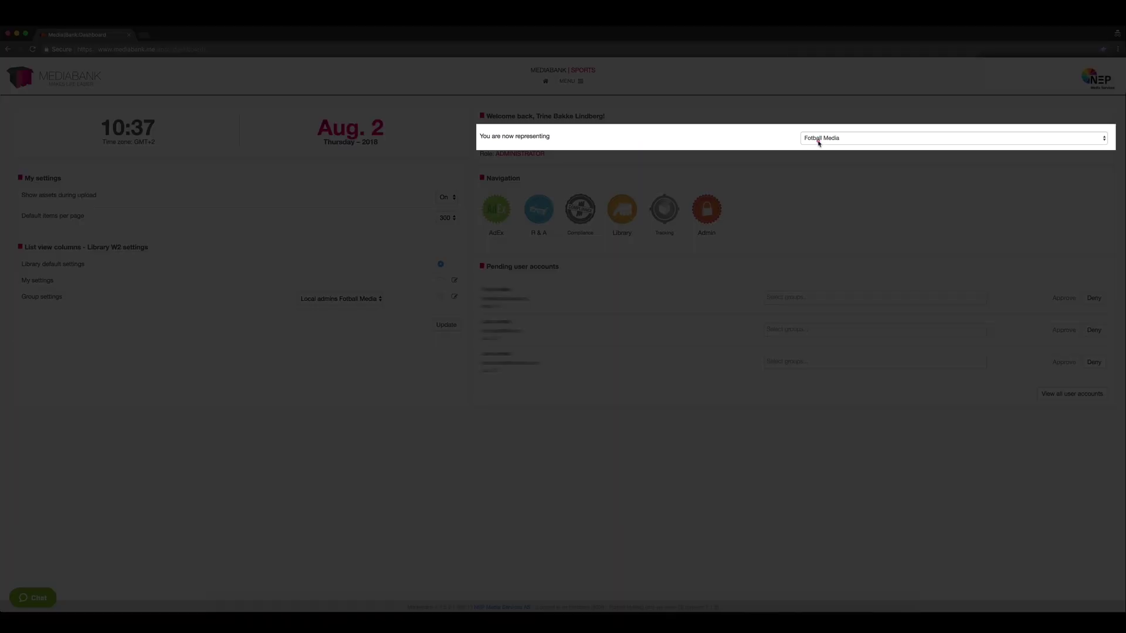
{"action": "left_click", "coordinate": [818, 141]}
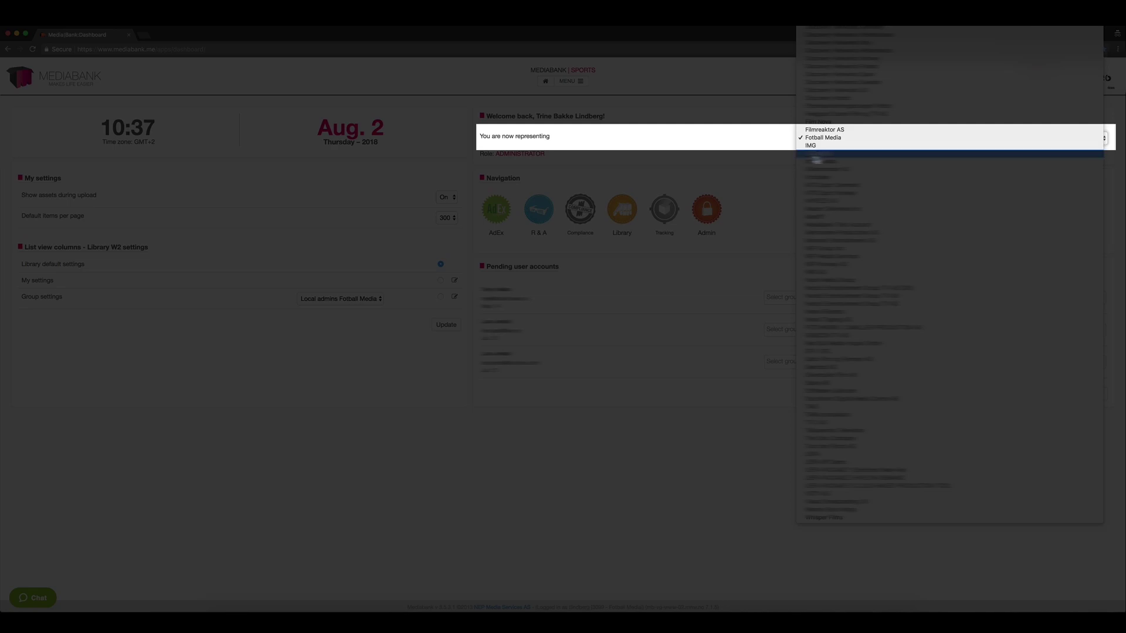
{"action": "left_click", "coordinate": [759, 160]}
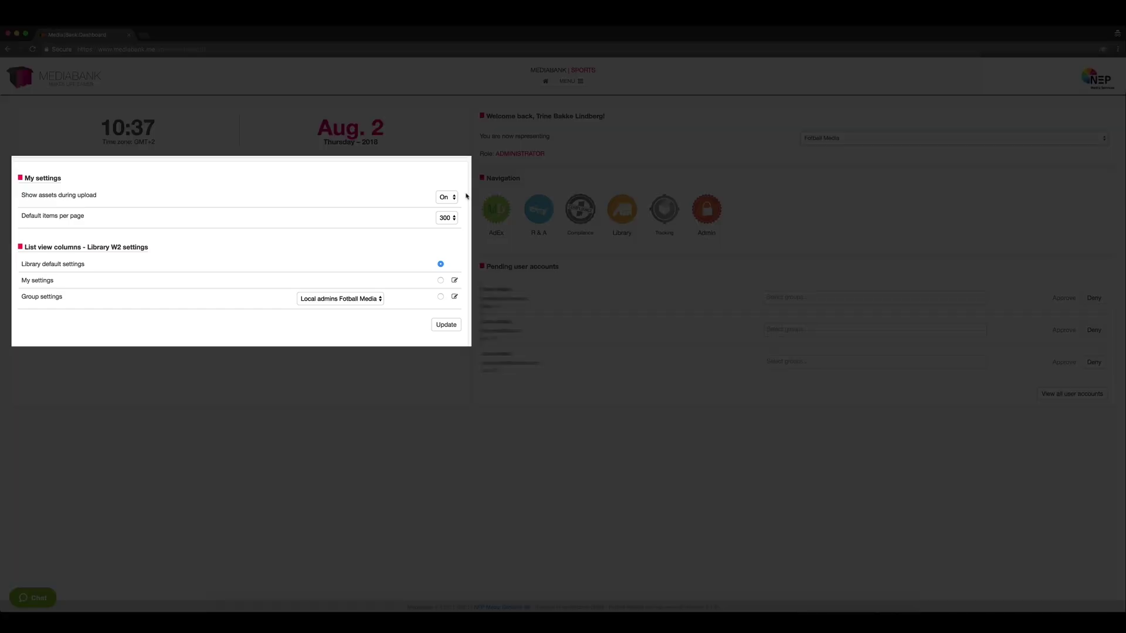
{"action": "left_click", "coordinate": [453, 199]}
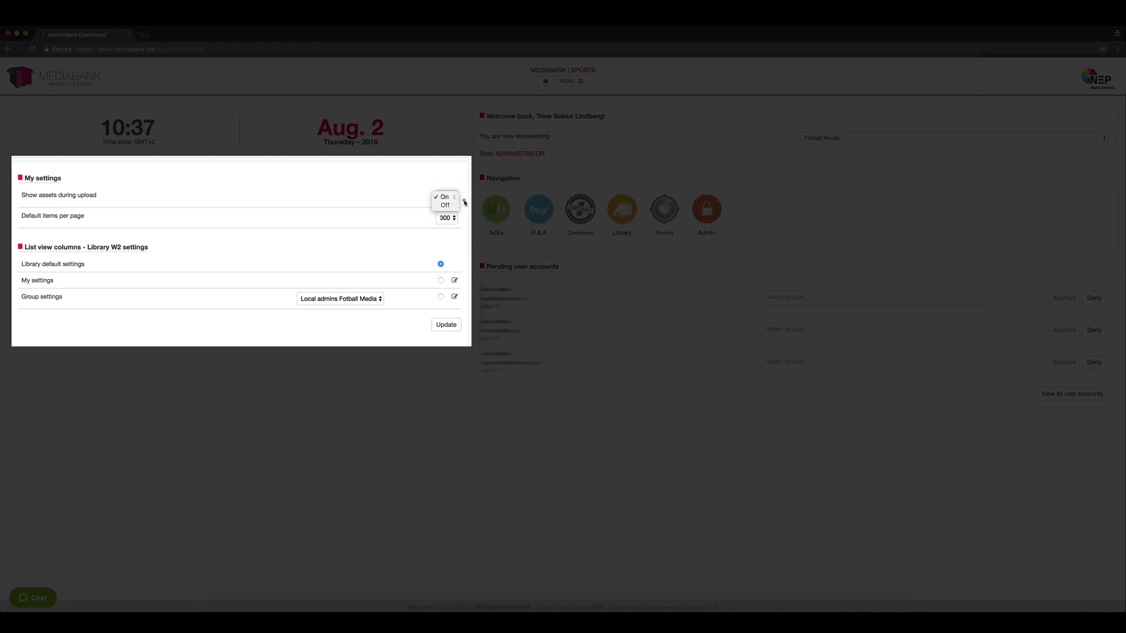
{"action": "left_click", "coordinate": [465, 202]}
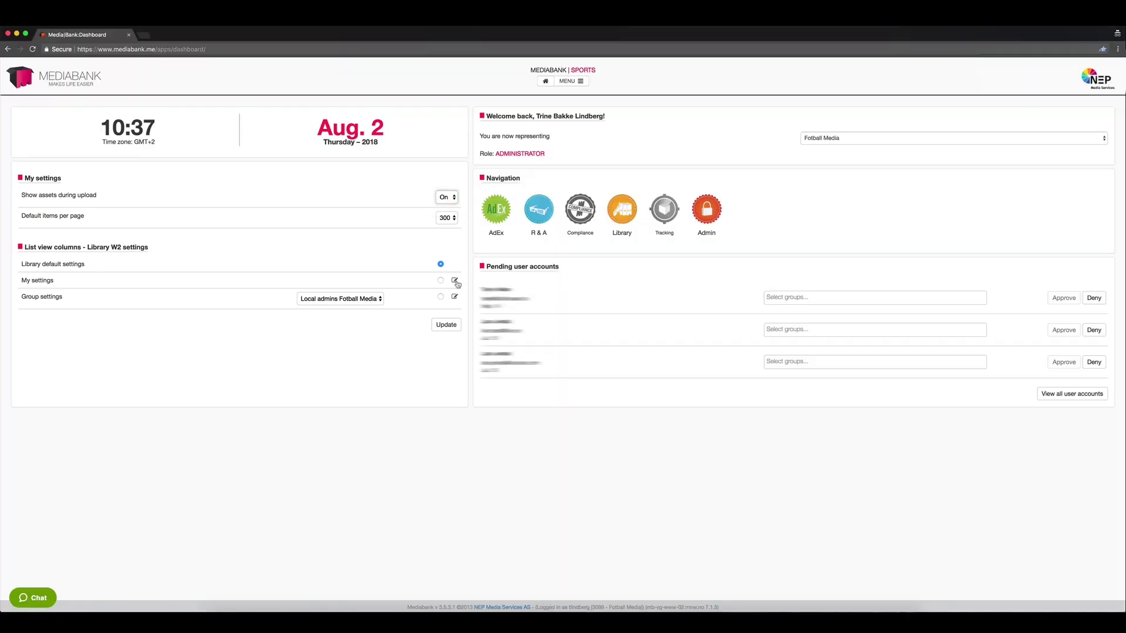
{"action": "left_click", "coordinate": [455, 280]}
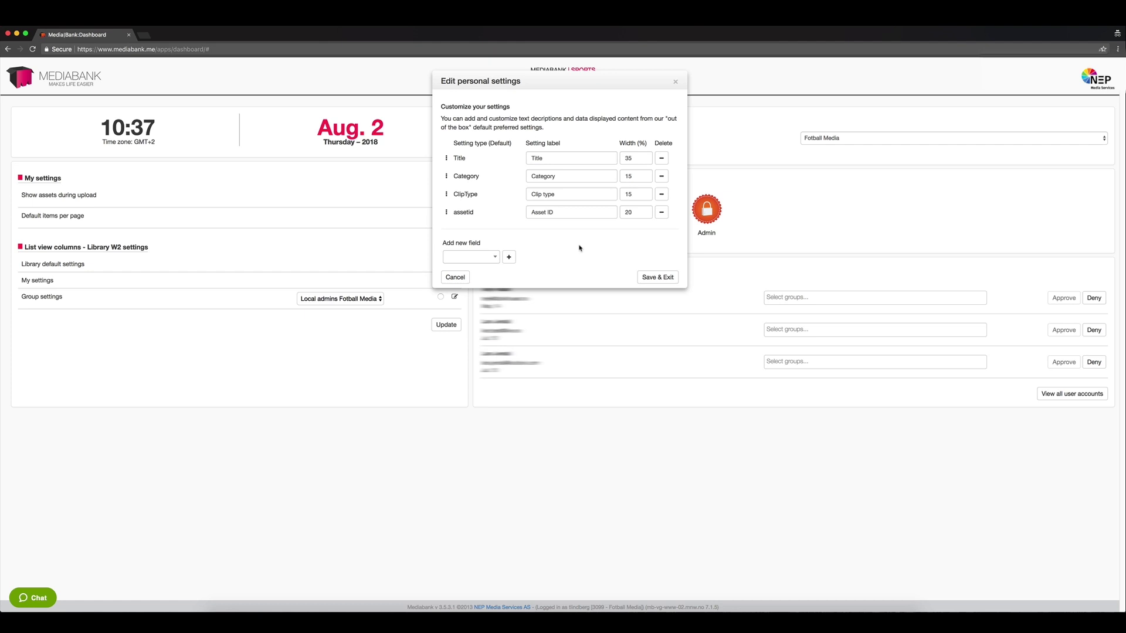
{"action": "left_click", "coordinate": [518, 268]}
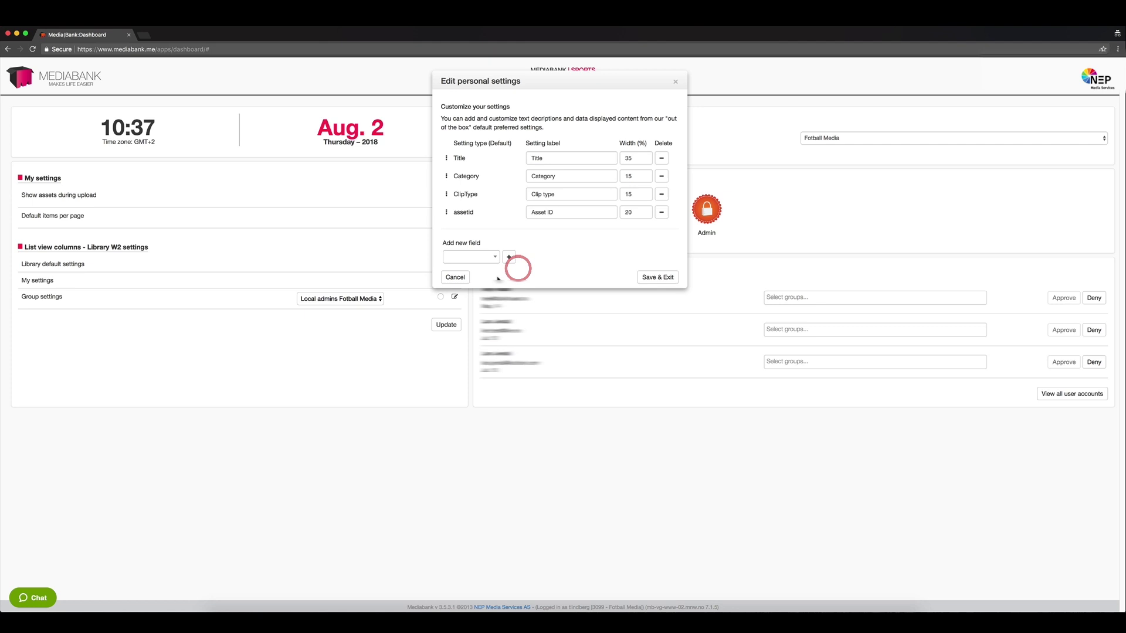
{"action": "left_click", "coordinate": [457, 281]}
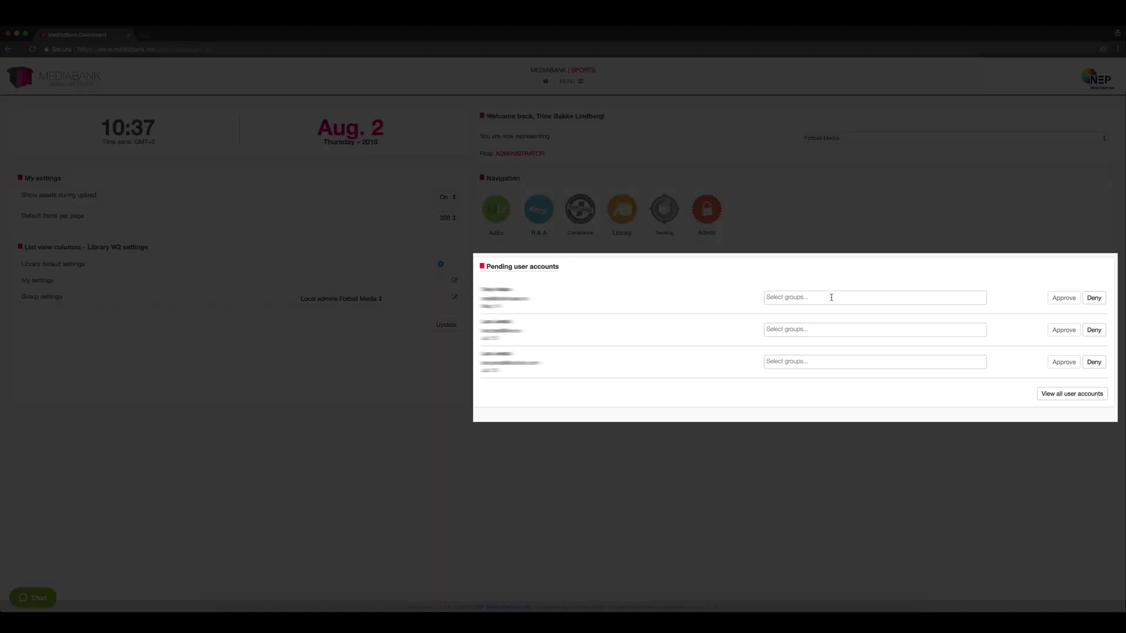
{"action": "left_click", "coordinate": [830, 297]}
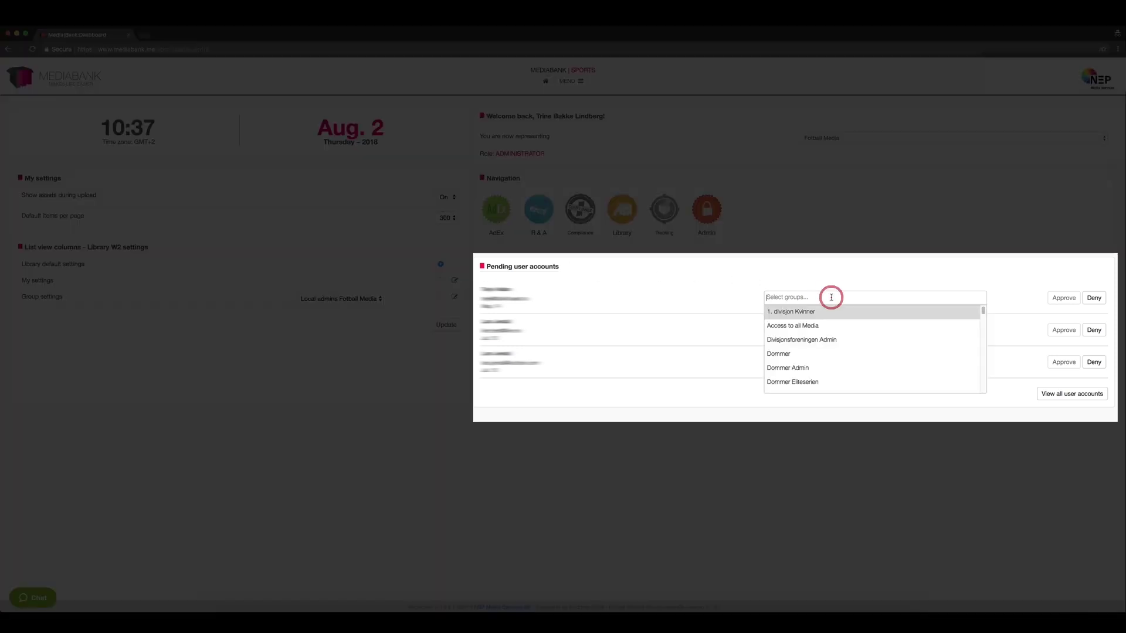
{"action": "scroll", "coordinate": [840, 321], "scroll_direction": "down", "scroll_amount": 1}
{"action": "left_click", "coordinate": [1020, 298]}
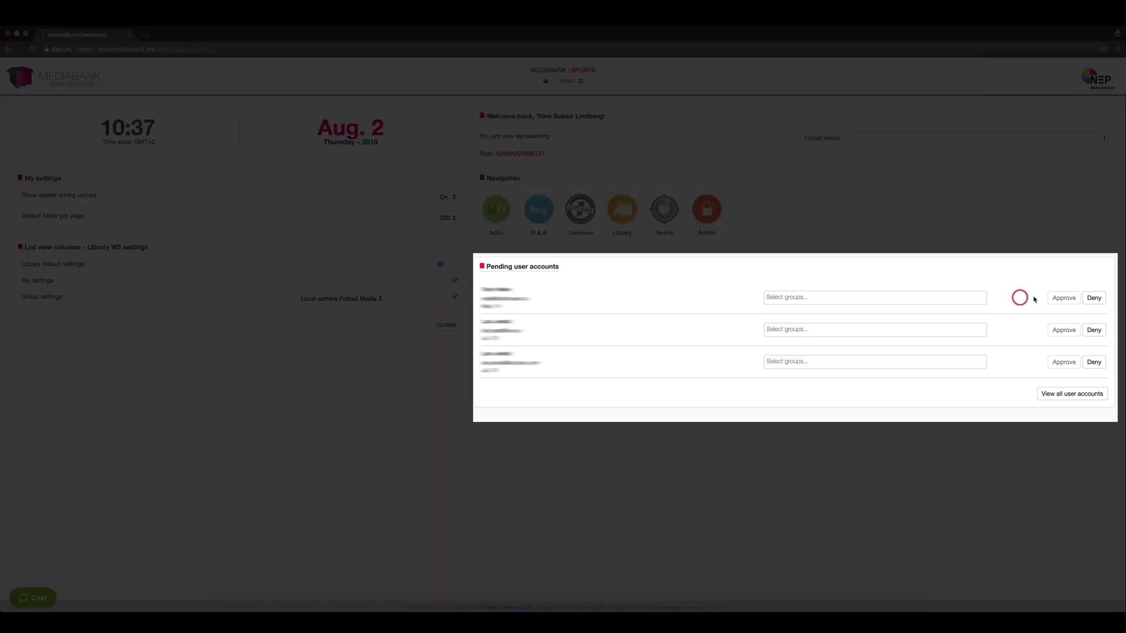